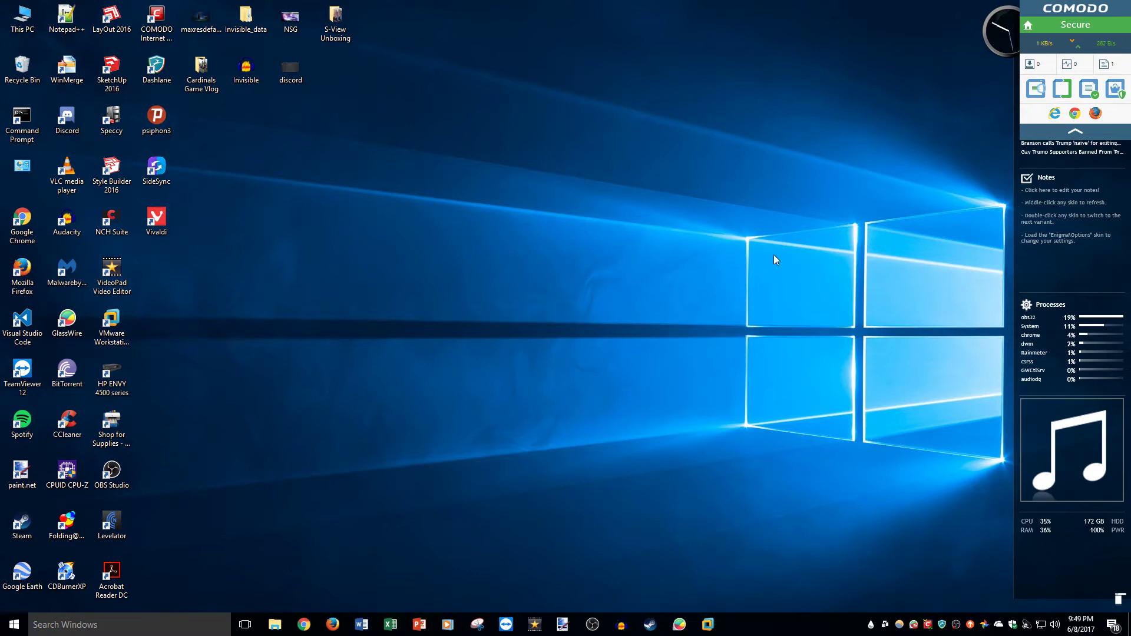
Step: Open and dismiss the search panel, then the Start menu with its account options
click(112, 624)
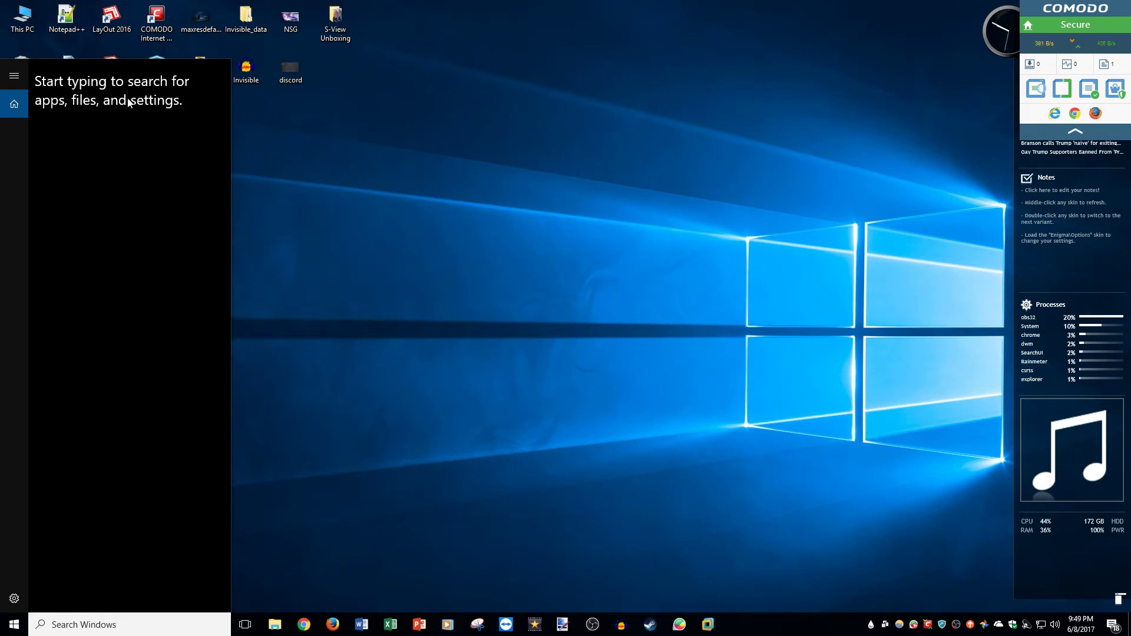
click(308, 173)
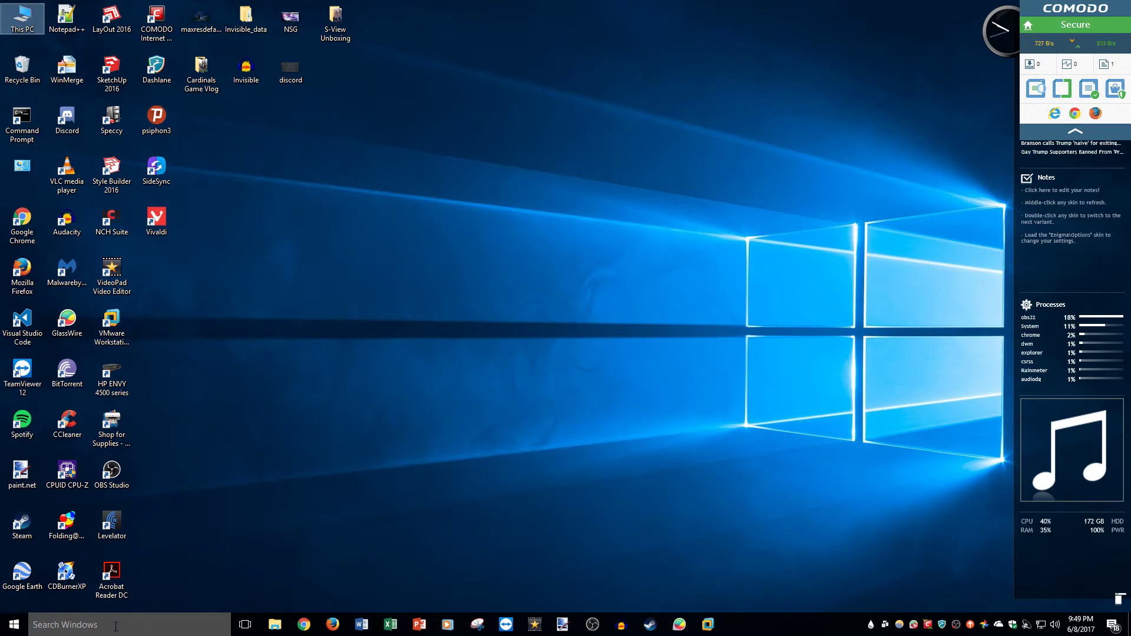
key(super)
click(11, 292)
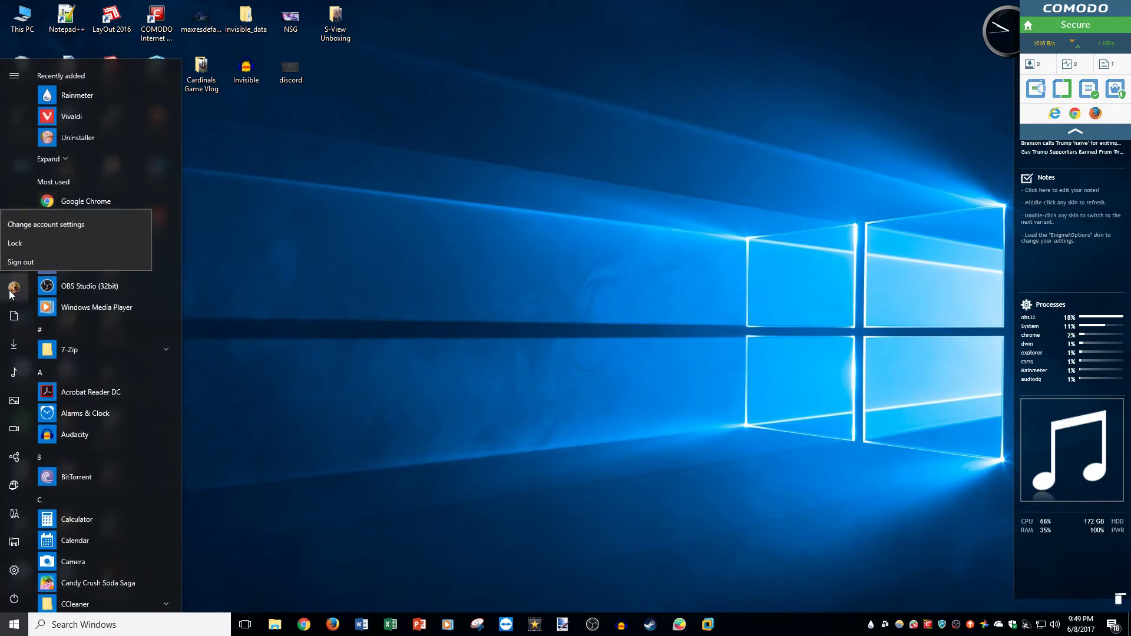
click(422, 328)
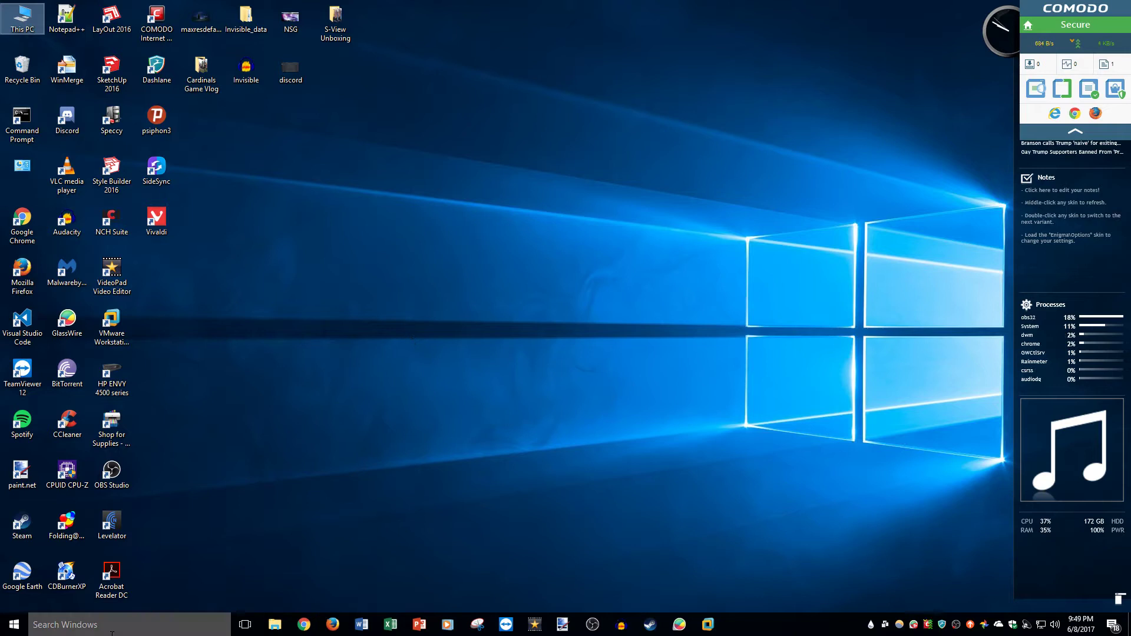
Step: Bring up the Windows search panel again, leaving it open for typing
click(201, 625)
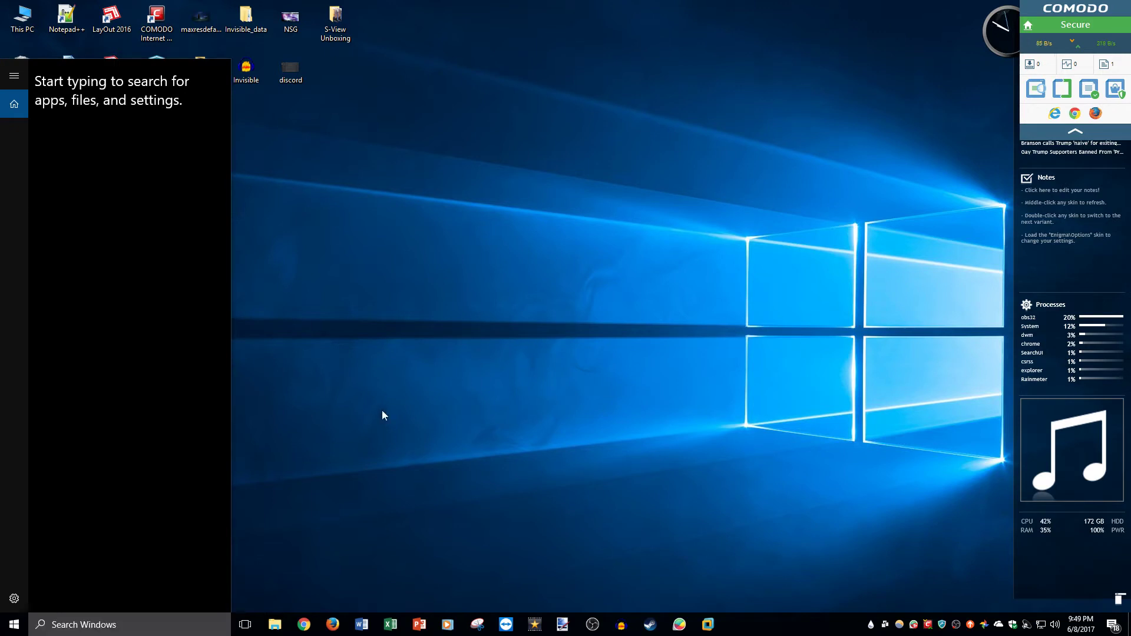
click(437, 404)
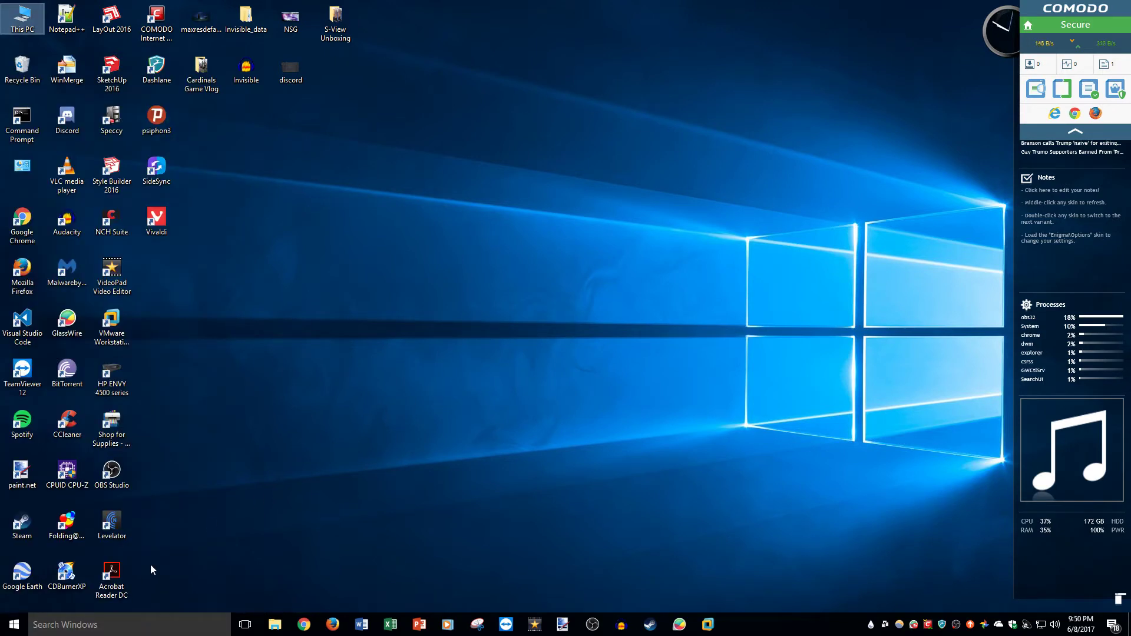
click(130, 625)
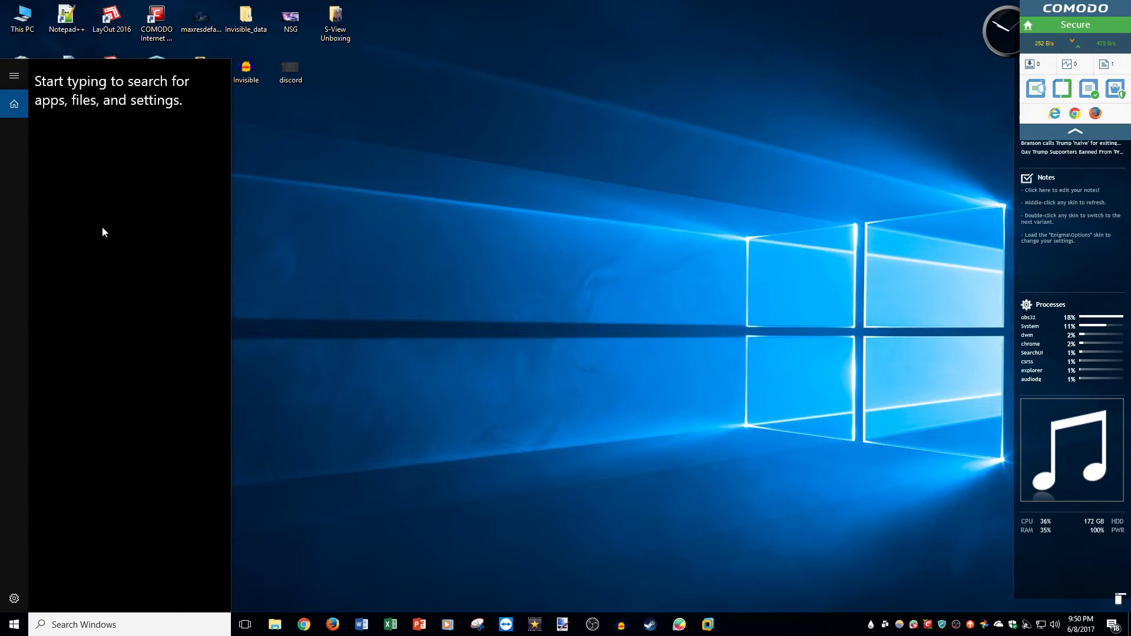
Step: Dismiss the Cortana search panel by clicking the empty desktop
click(259, 235)
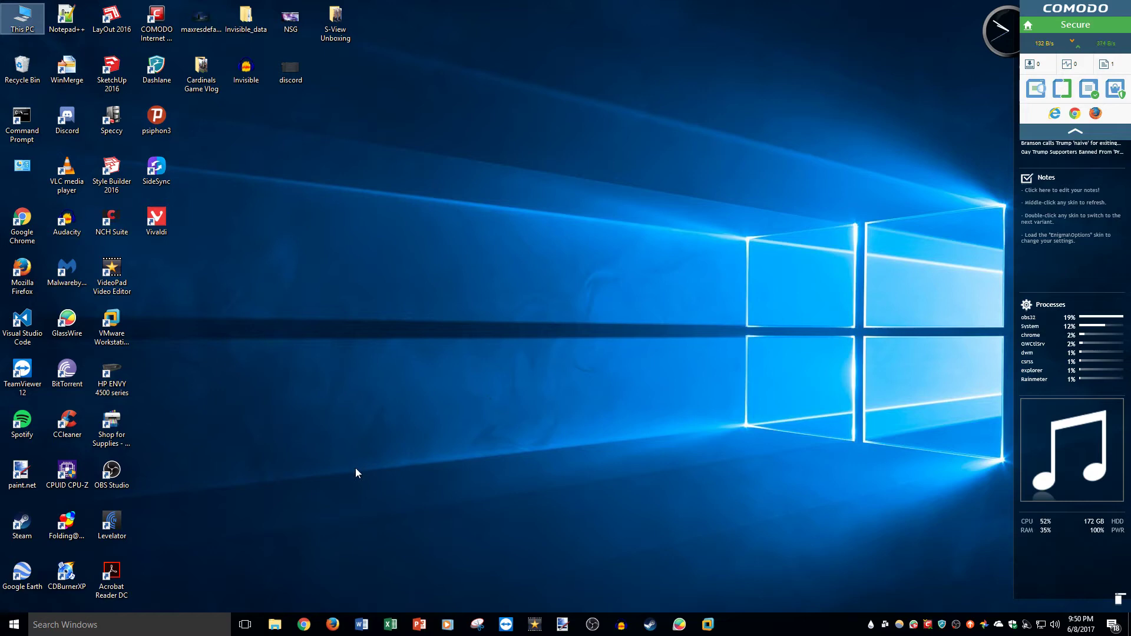
Step: Search Windows for 'gpedit' so Edit group policy appears in the results
click(97, 624)
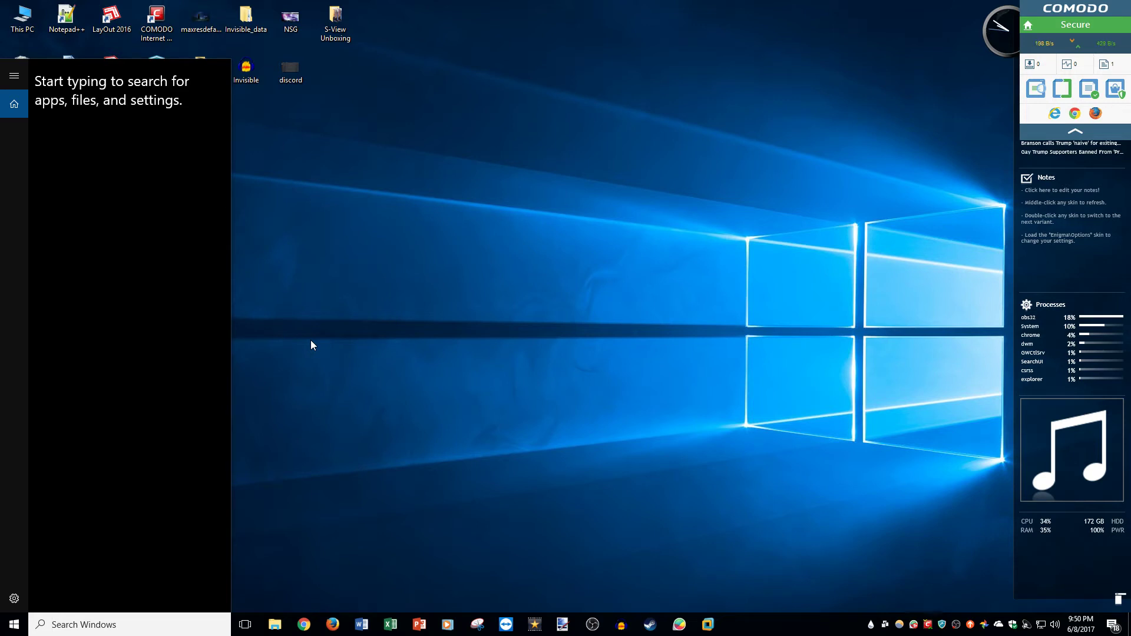
text(gpedit)
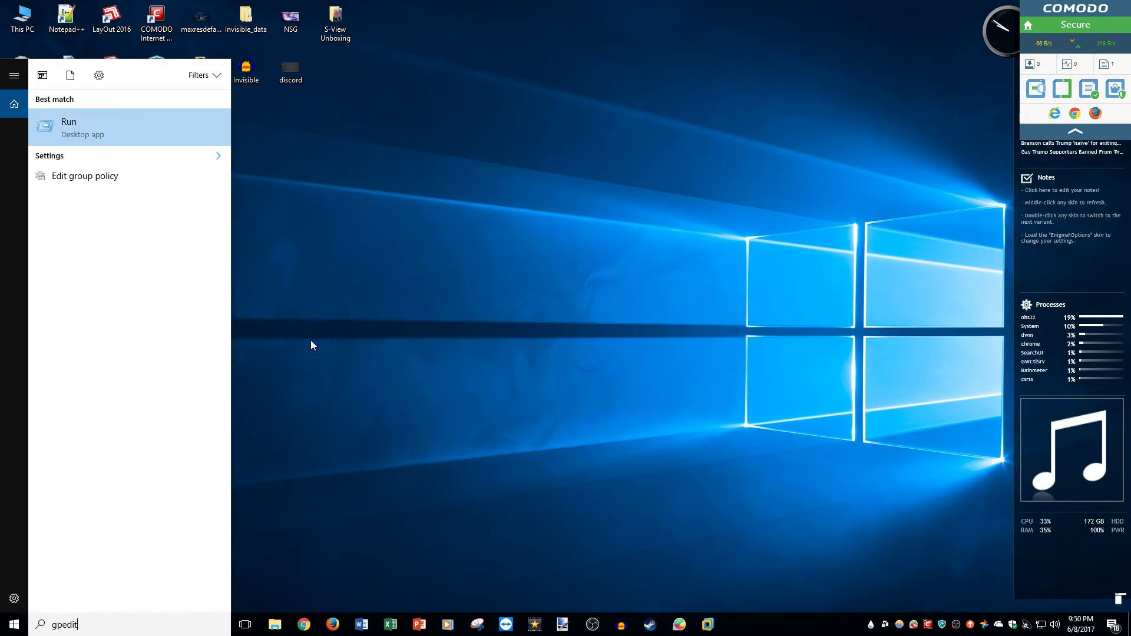
Step: Launch Edit group policy, then reposition the editor window and widen its folder tree
click(105, 179)
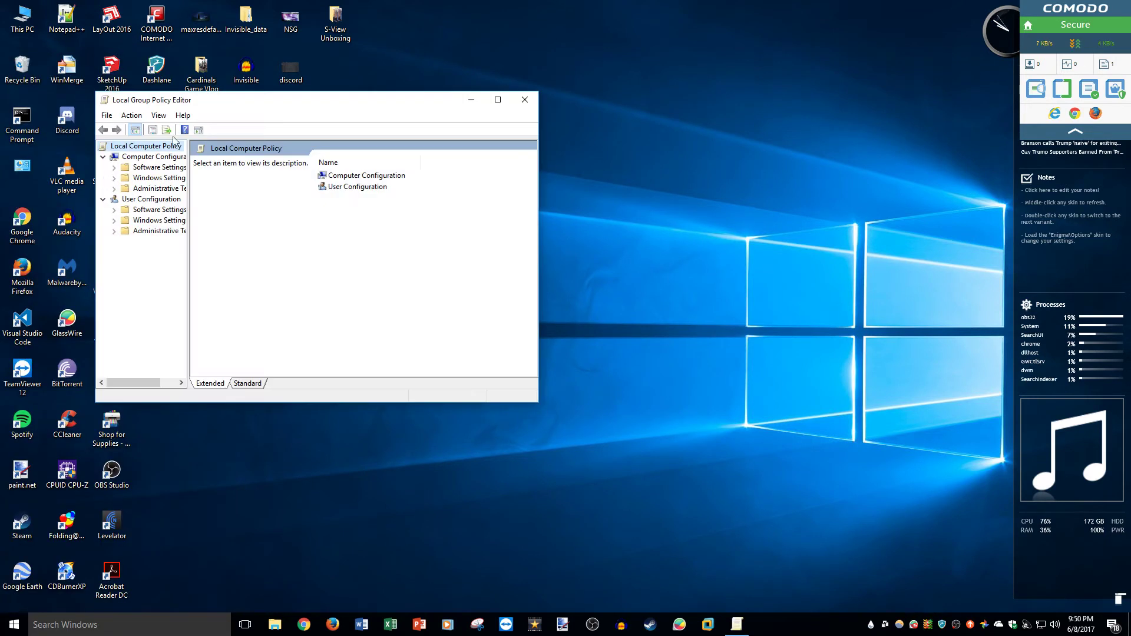
drag(255, 109, 295, 149)
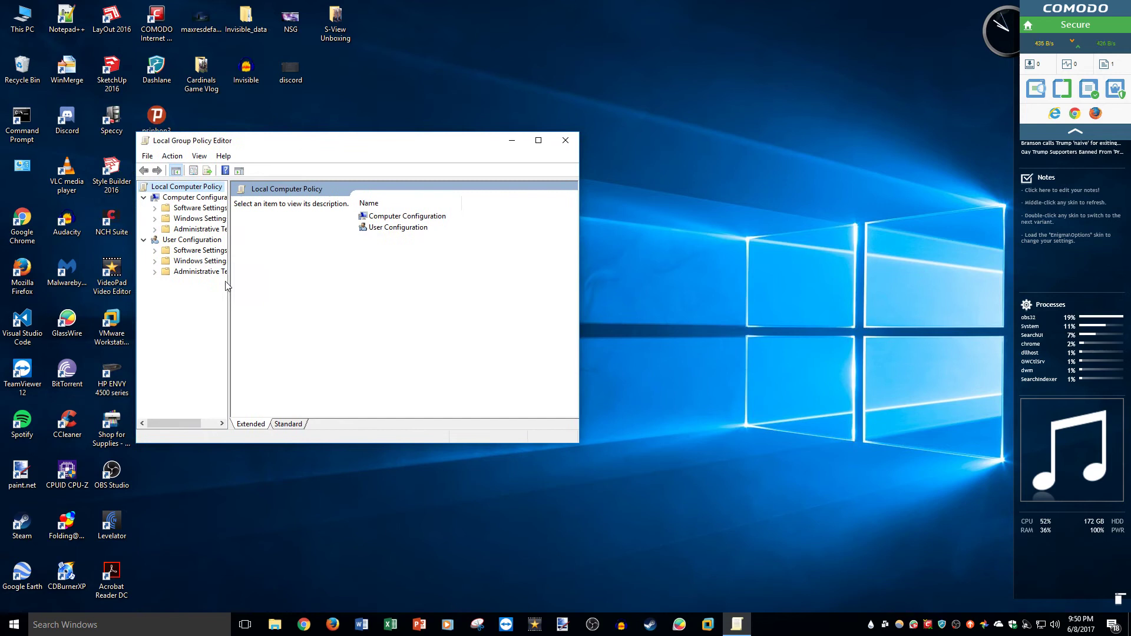
drag(231, 296, 267, 298)
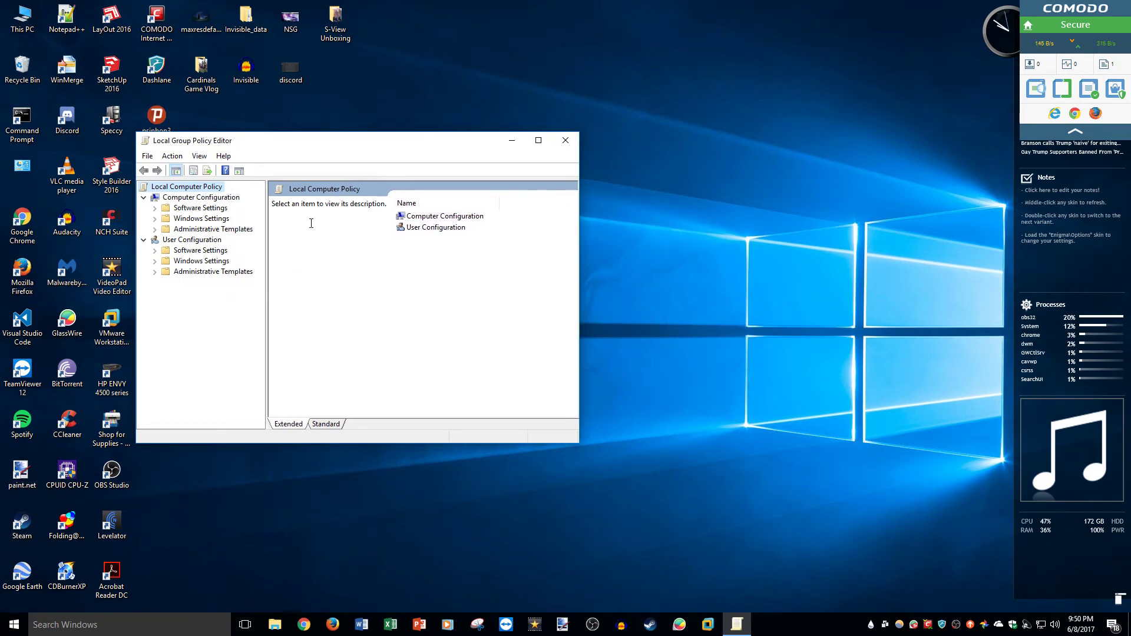
drag(354, 152, 336, 182)
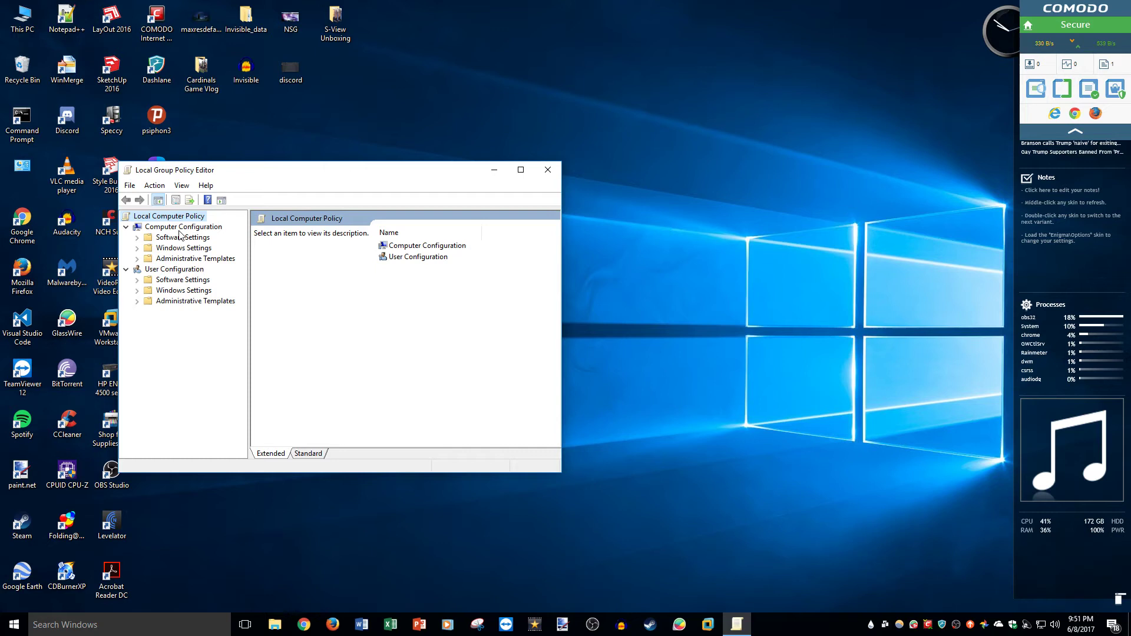
Step: Expand Administrative Templates > Windows Components, enlarge the editor and scroll toward the Search folder
click(137, 260)
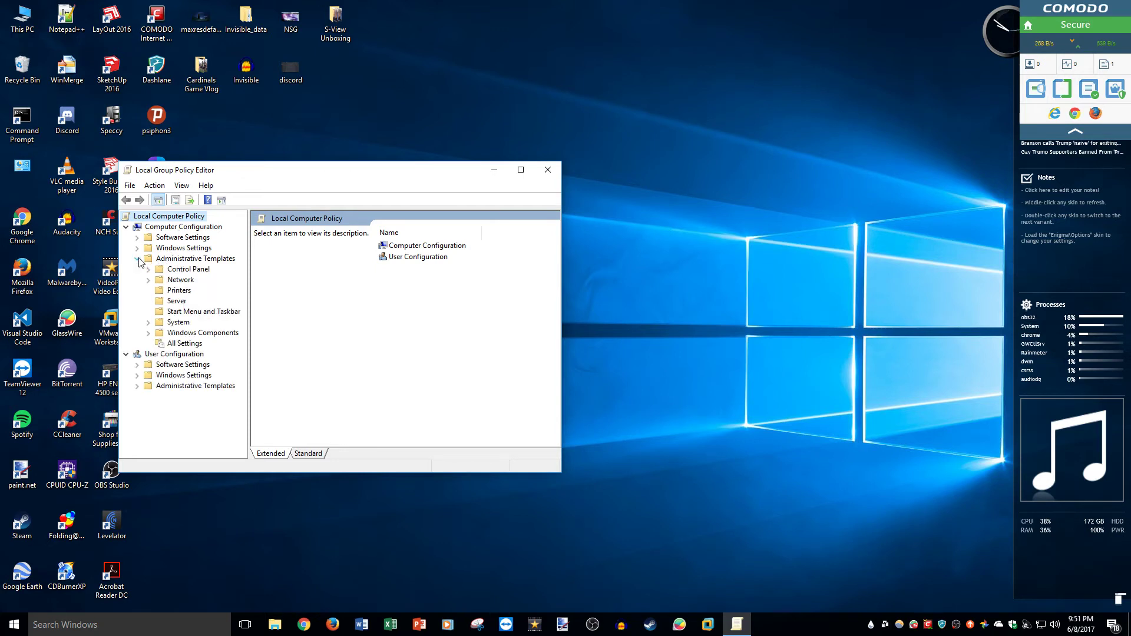
drag(282, 171, 372, 128)
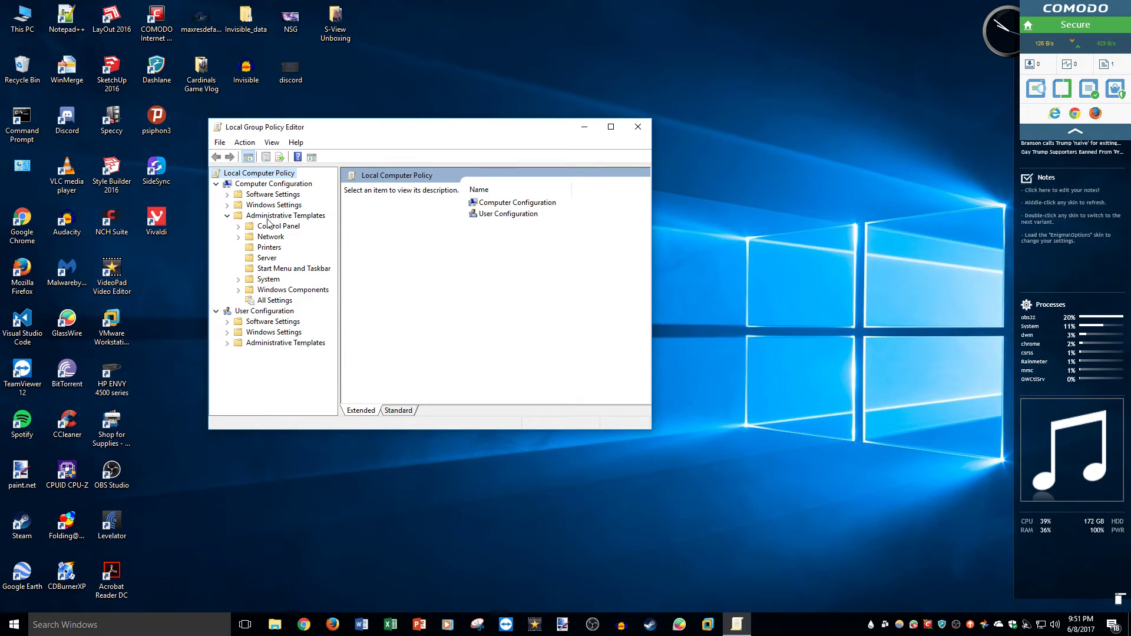
click(238, 290)
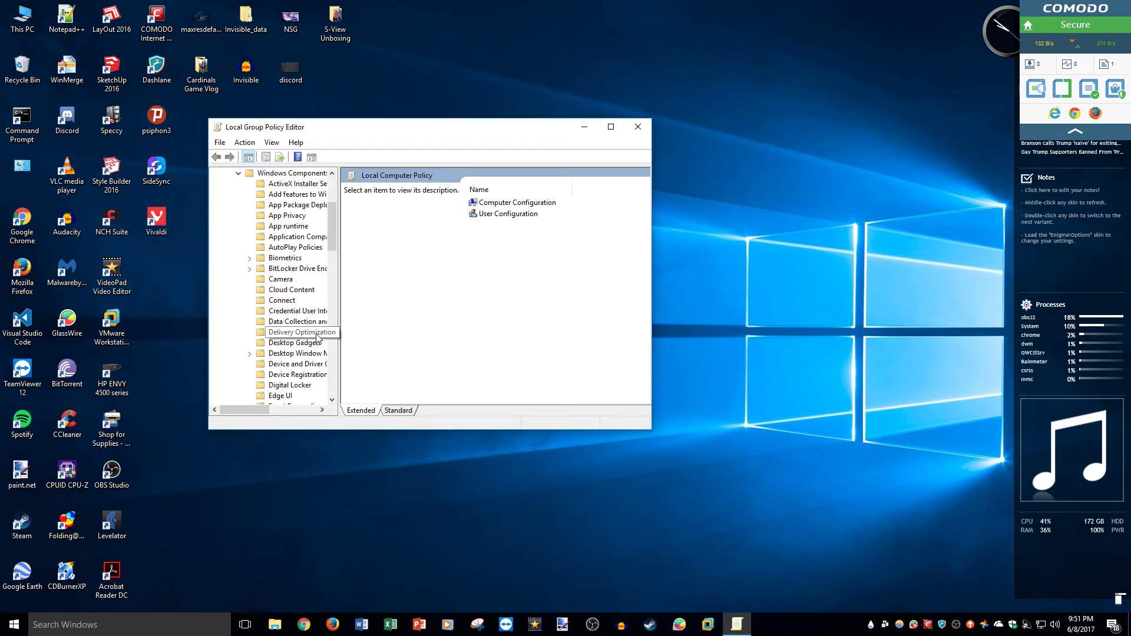
drag(339, 337, 426, 337)
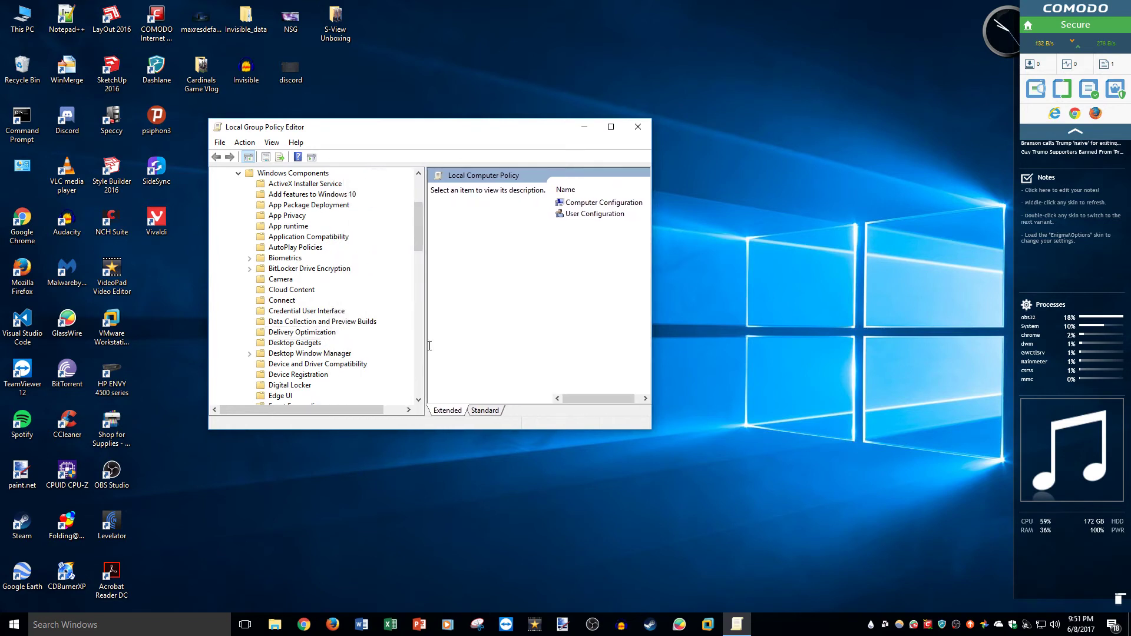
drag(652, 427, 983, 567)
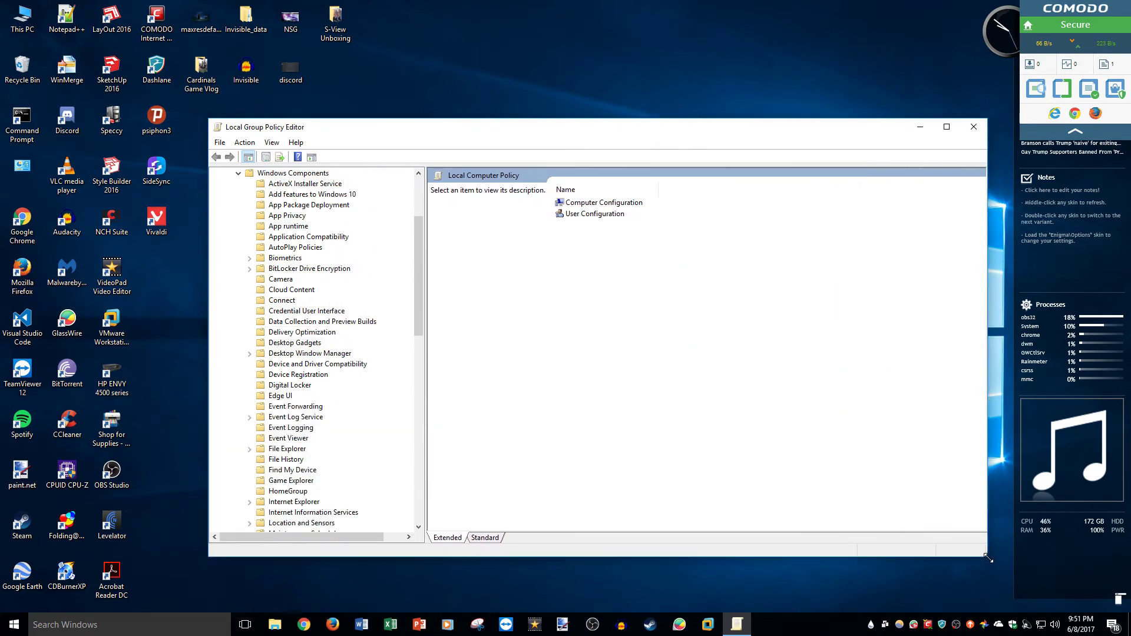
drag(561, 136, 517, 141)
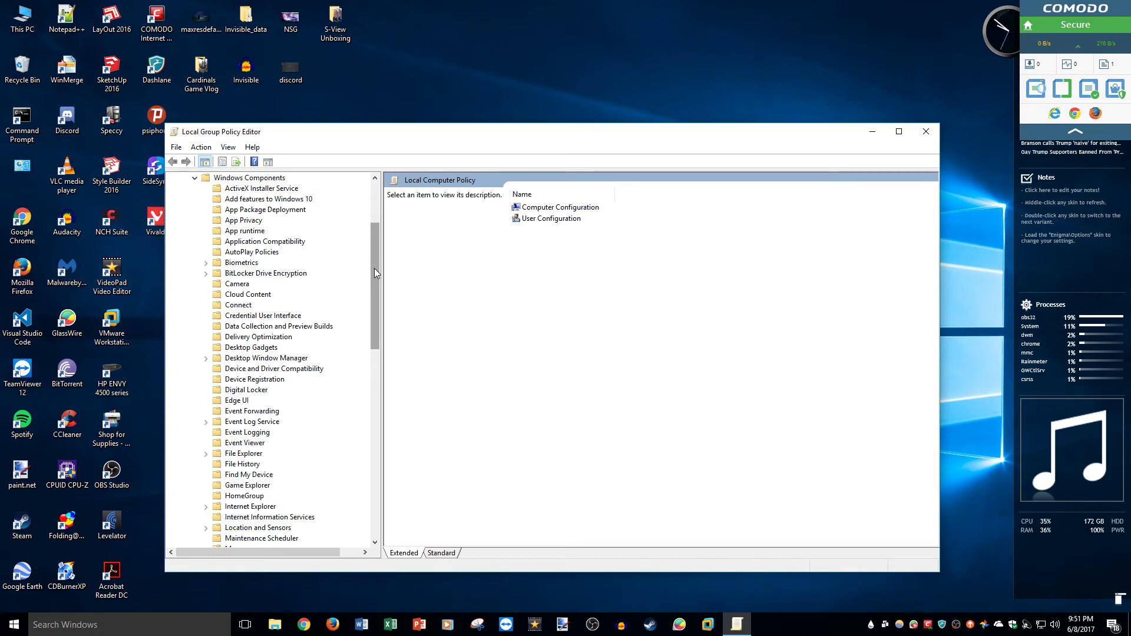
drag(374, 268, 374, 367)
Step: In the Search folder, edit Allow Cortana, choose Disabled and confirm with OK
click(236, 403)
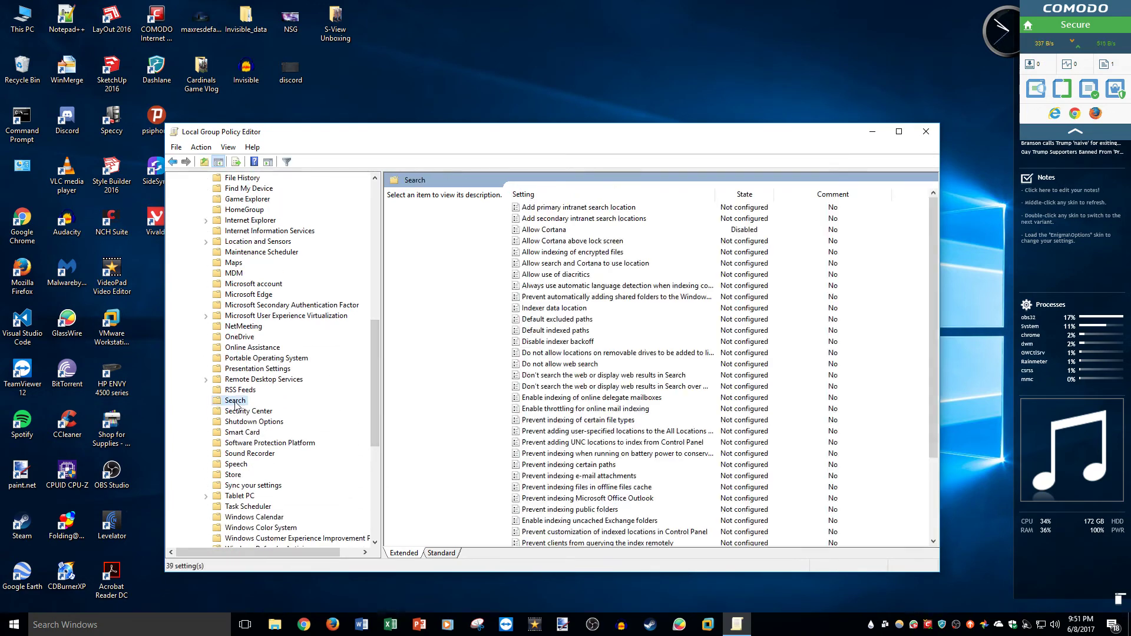
click(544, 232)
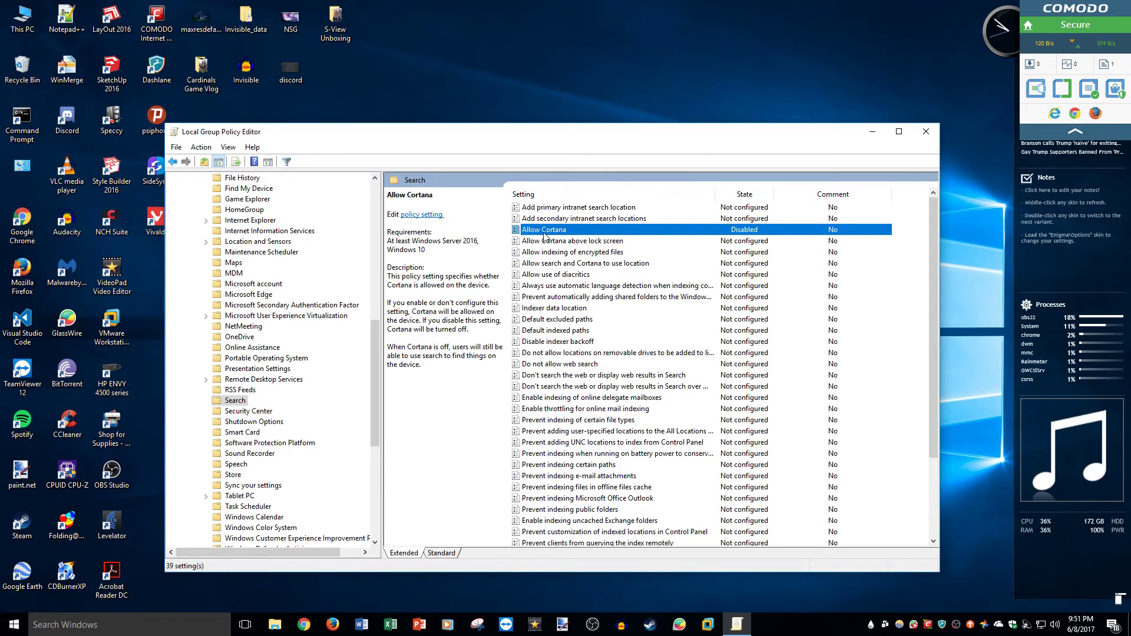
right_click(544, 237)
click(560, 240)
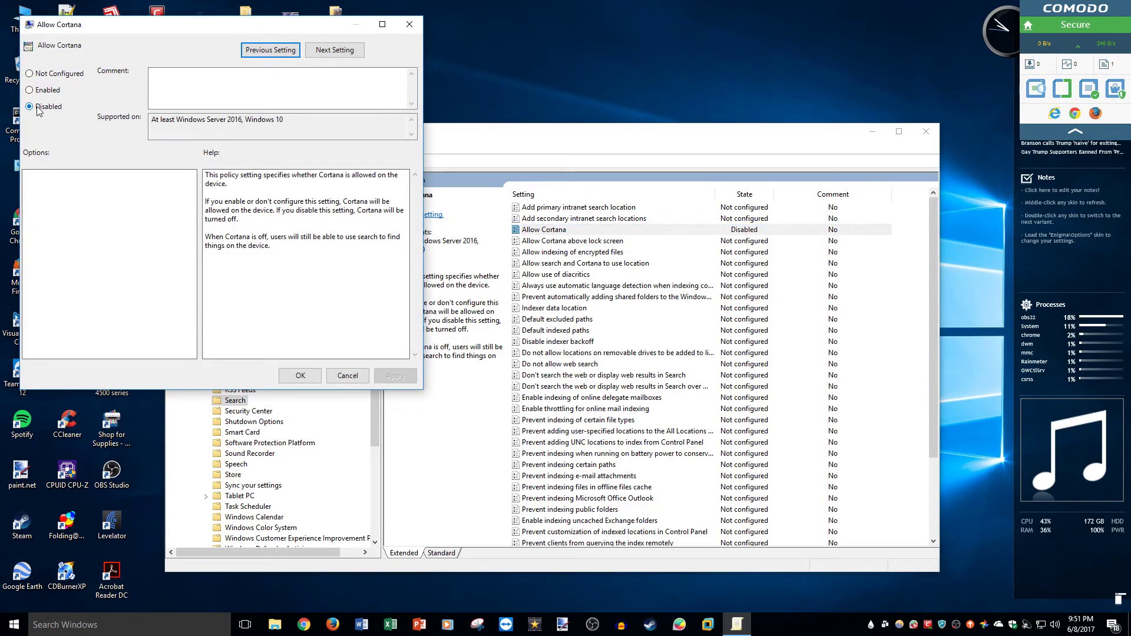
click(38, 108)
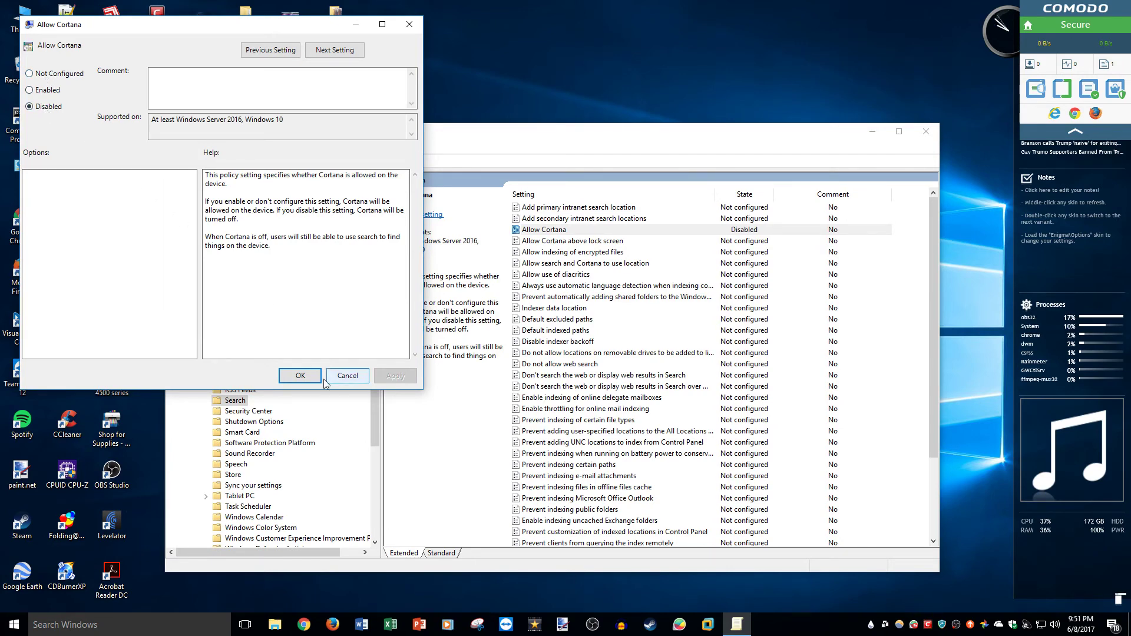
click(304, 377)
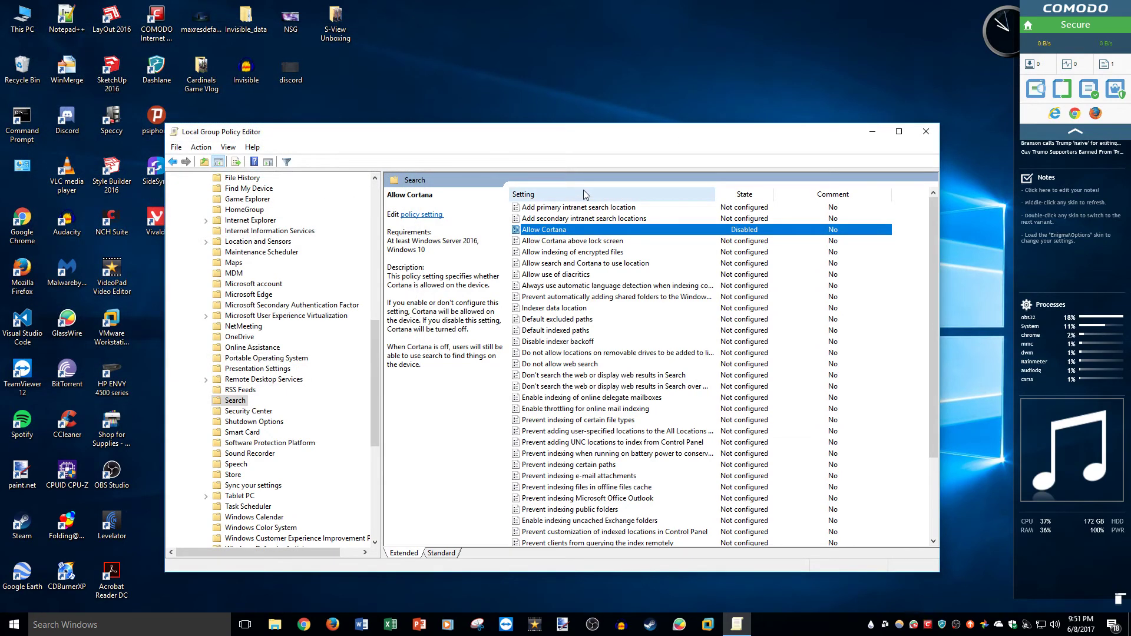
Step: Open and dismiss the search panel, minimize the policy editor and open the Start menu
click(136, 624)
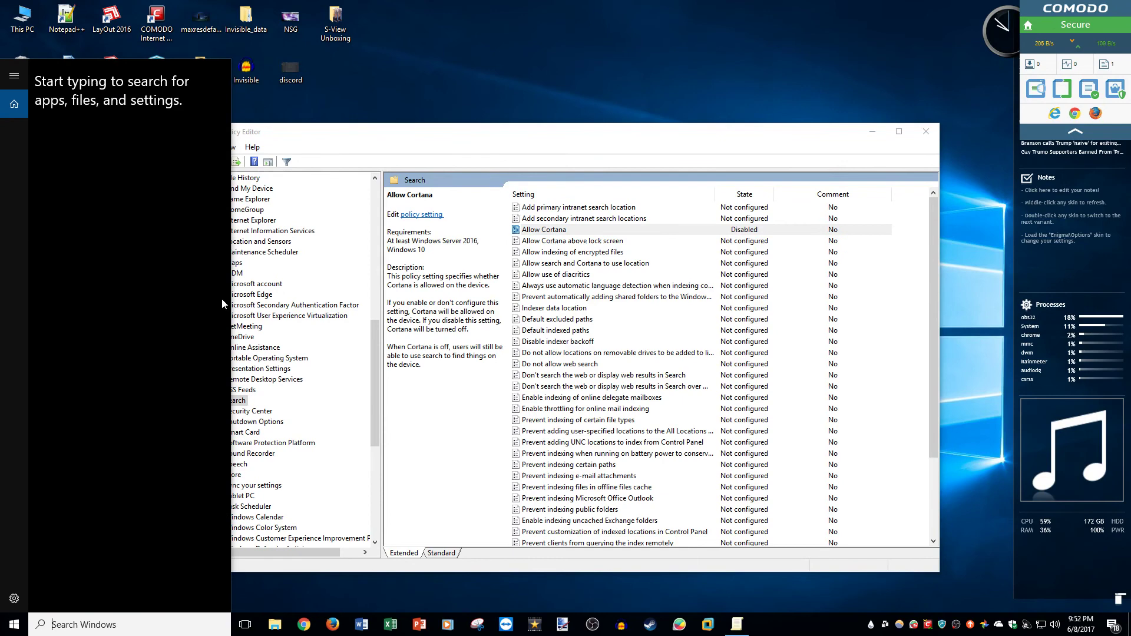
click(565, 133)
drag(564, 133, 531, 85)
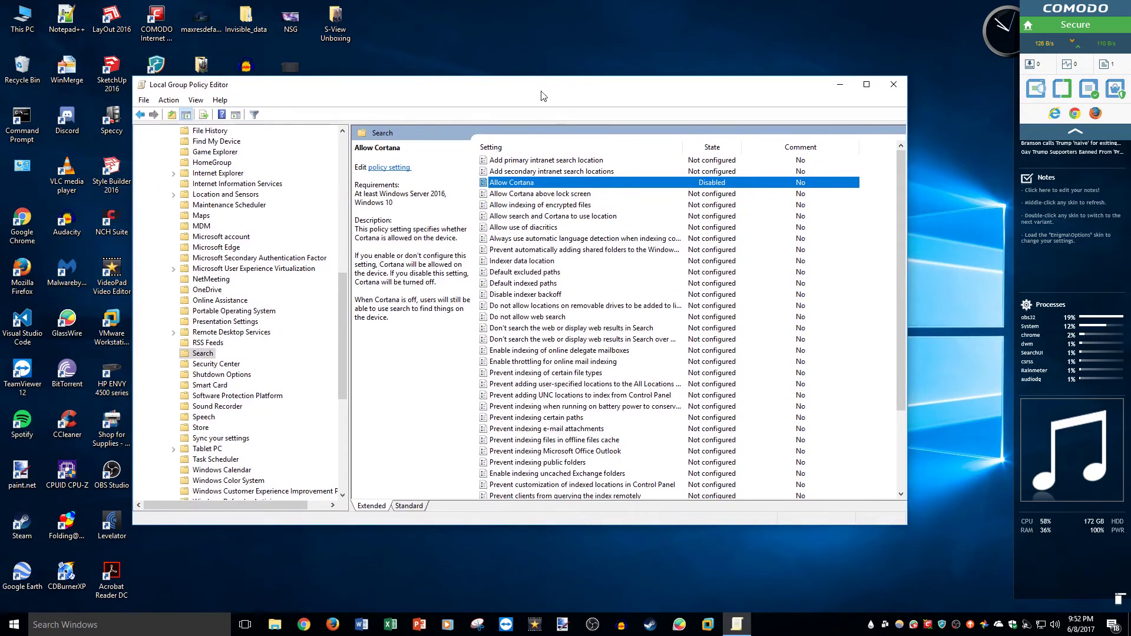
click(839, 85)
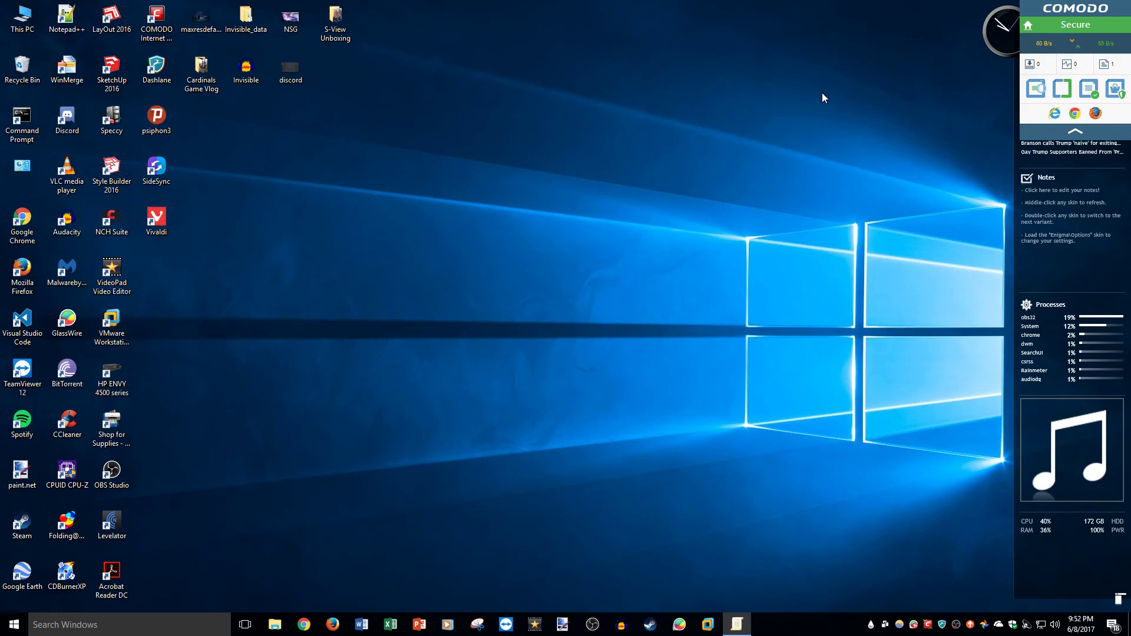
click(14, 625)
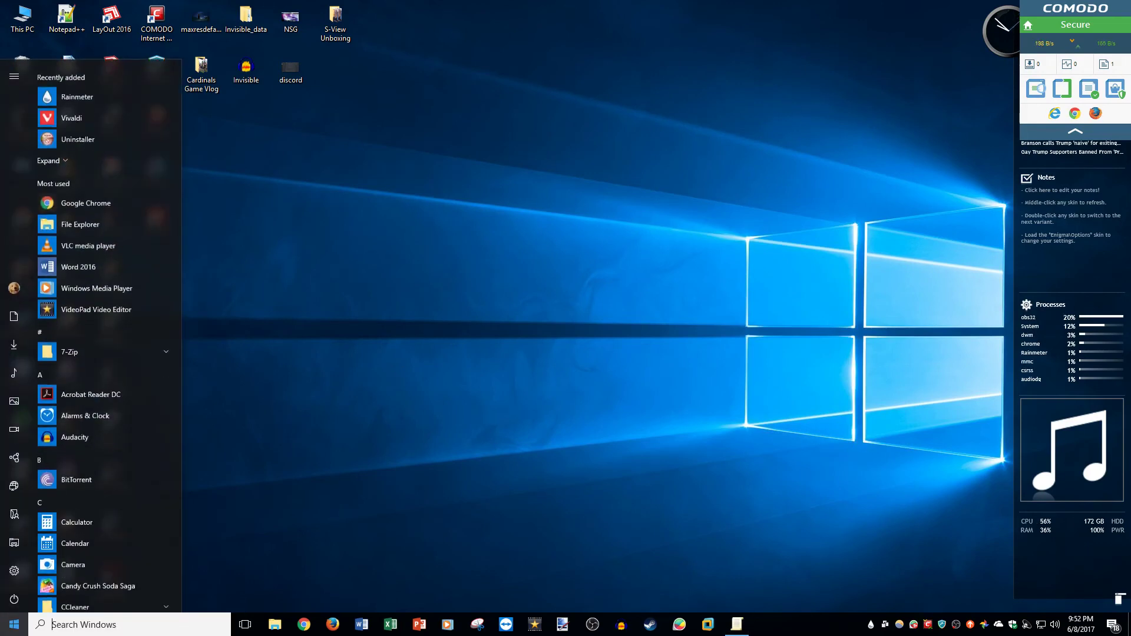
click(446, 362)
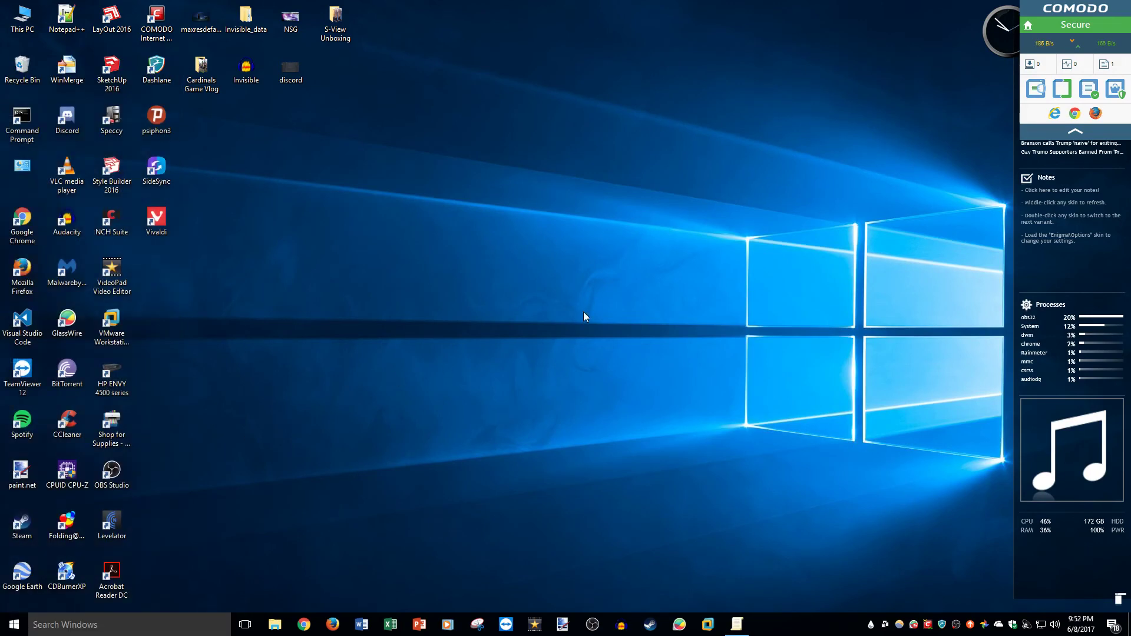